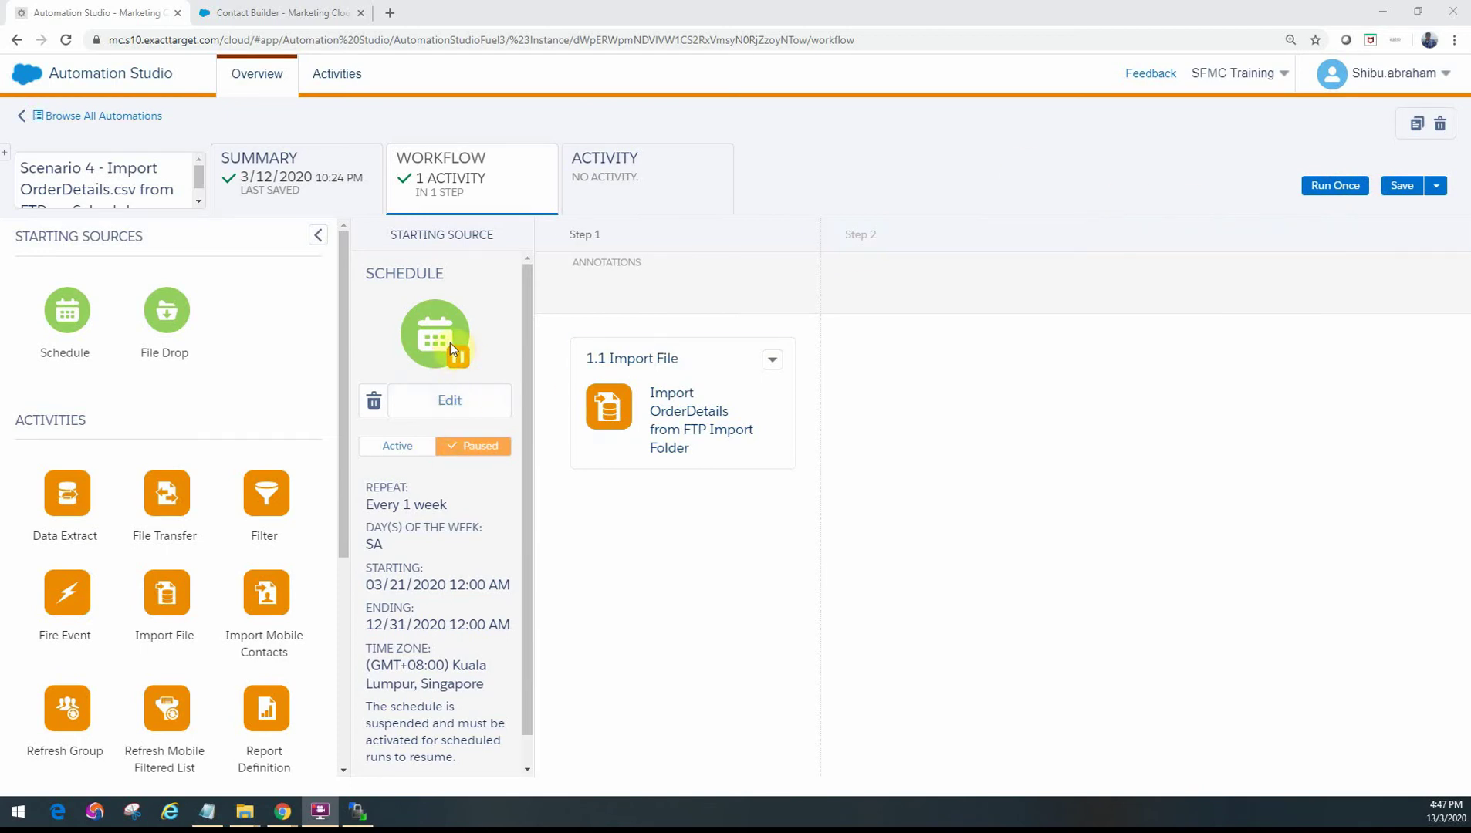
# Step: Review the schedule definition of the automation's starting source and leave it without changes
pyautogui.click(456, 397)
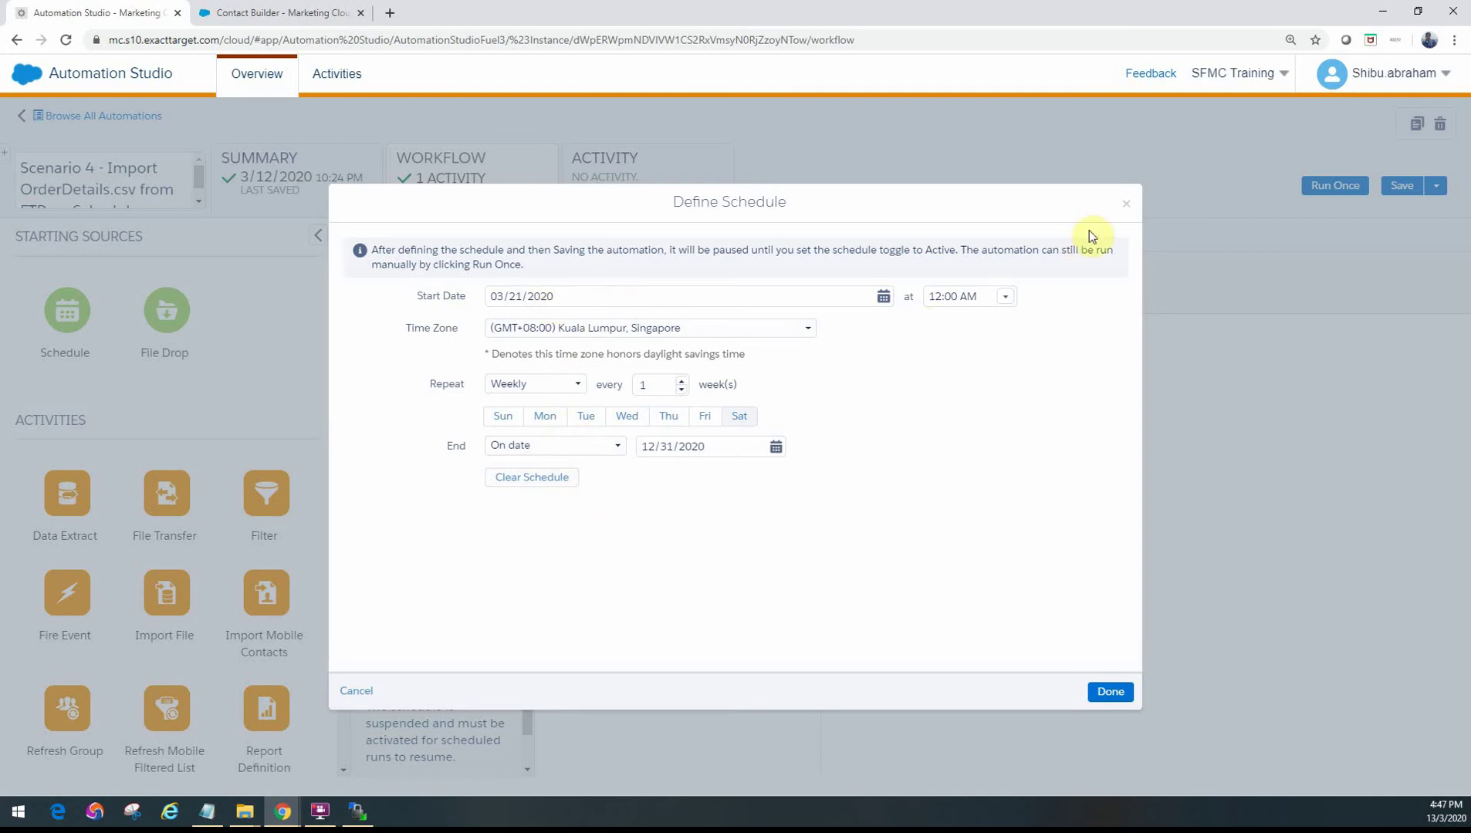
pyautogui.click(1126, 203)
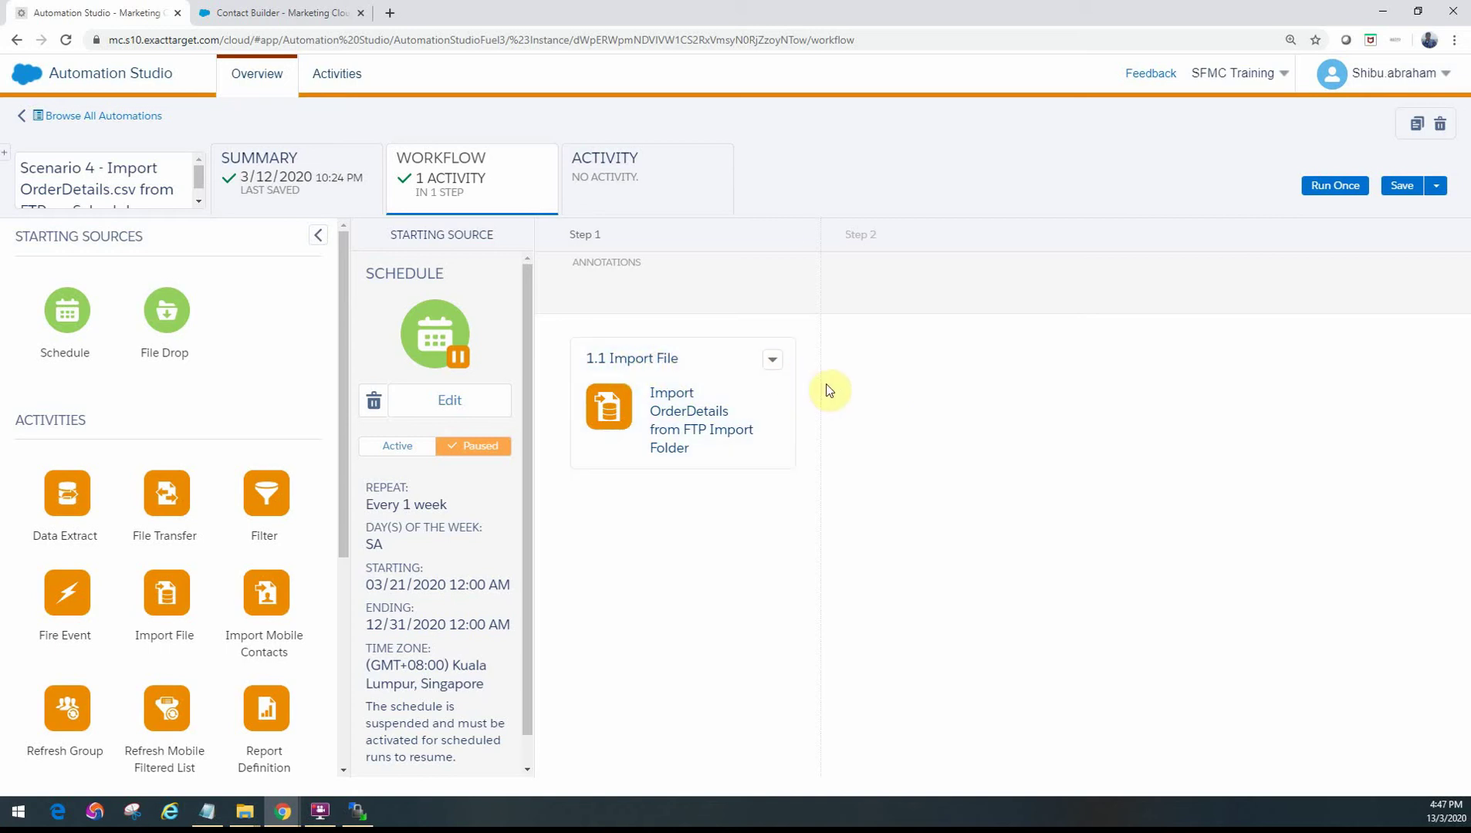
# Step: Open the Import File activity's definition and examine its file location and file naming pattern
pyautogui.click(774, 360)
pyautogui.click(803, 409)
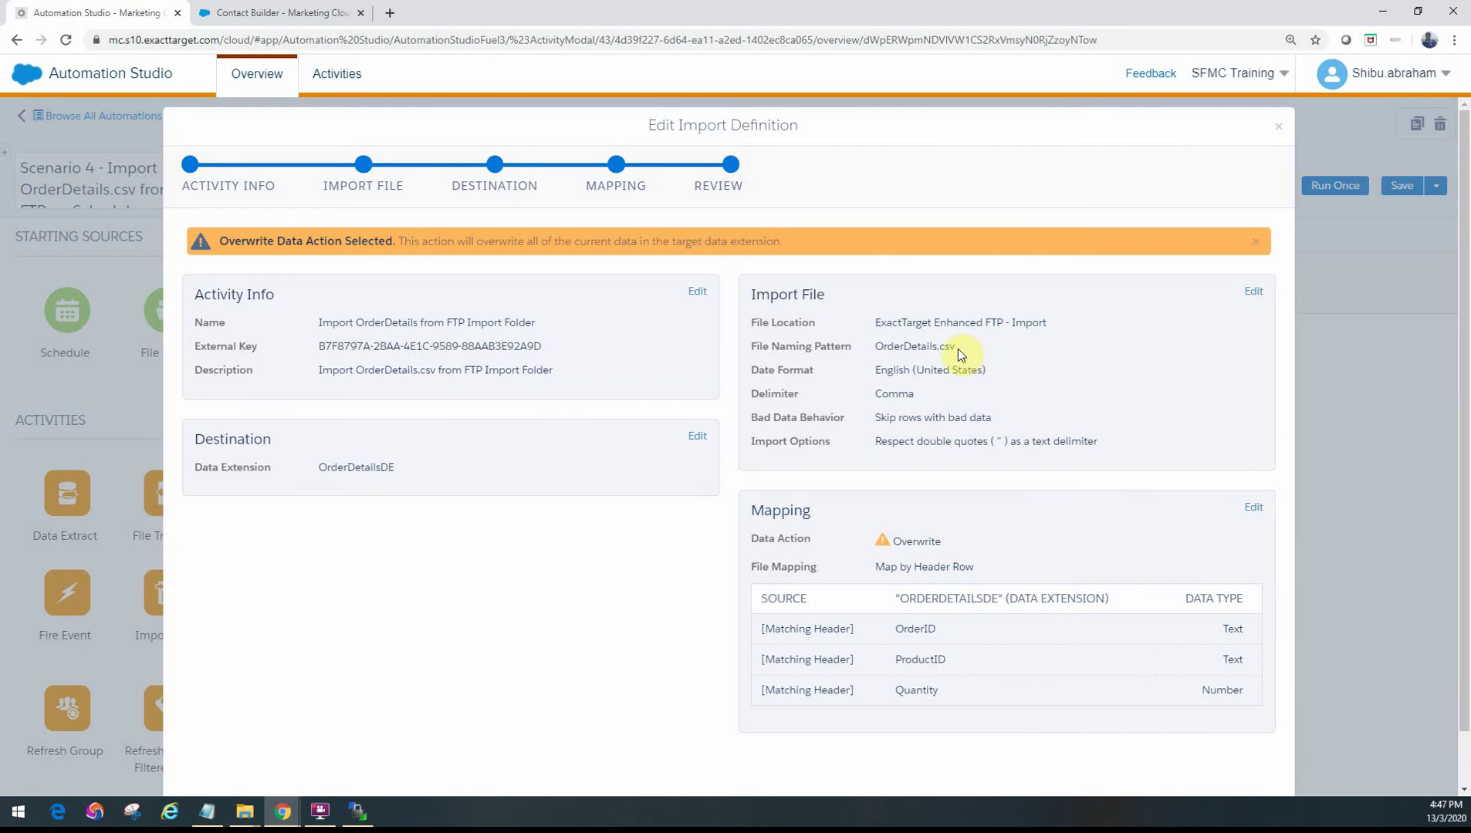
pyautogui.moveTo(1047, 323); pyautogui.dragTo(953, 352)
pyautogui.click(880, 346)
pyautogui.click(948, 352)
pyautogui.moveTo(955, 346); pyautogui.dragTo(875, 348)
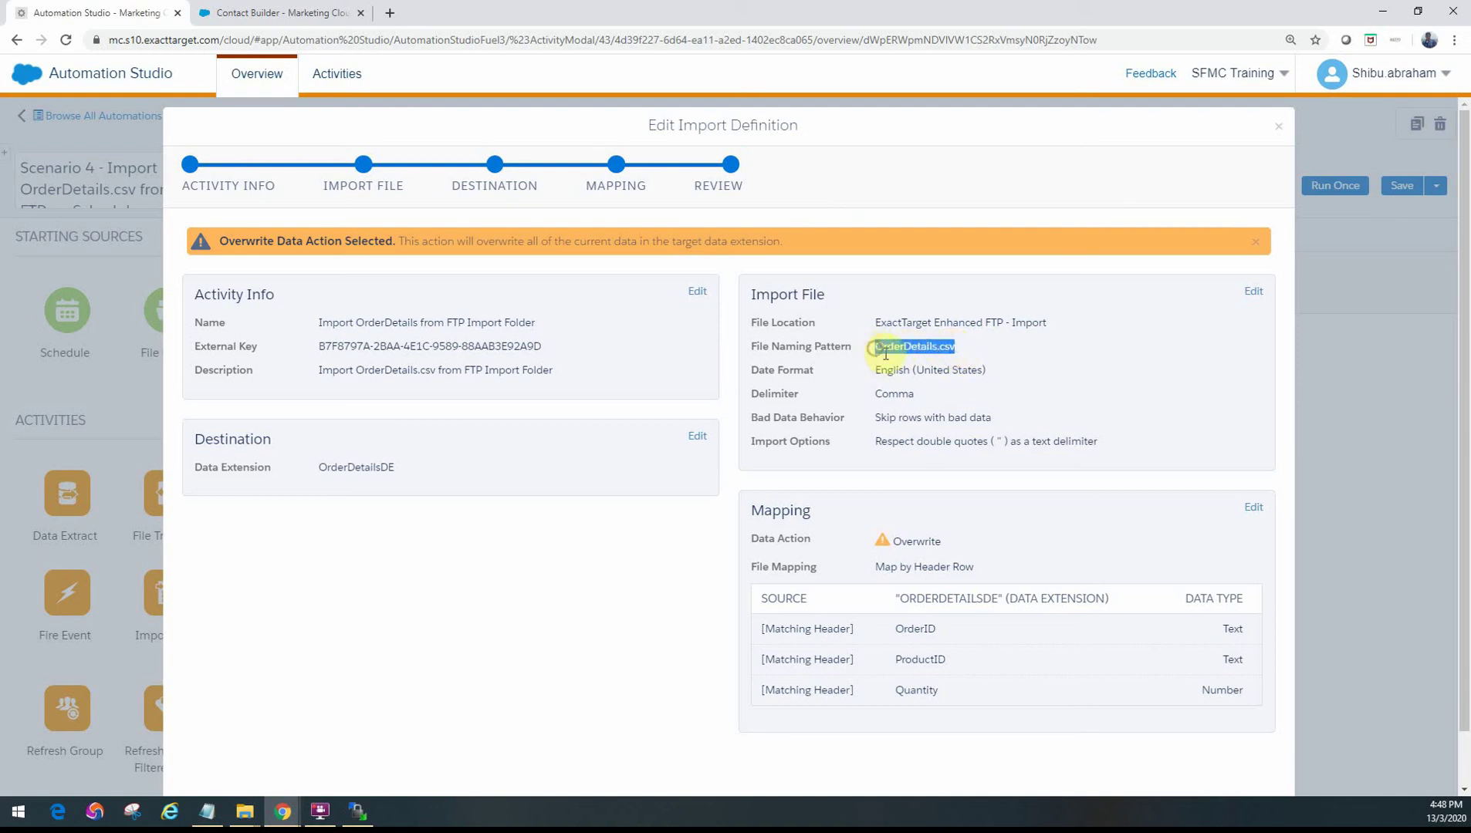
pyautogui.click(878, 352)
pyautogui.moveTo(878, 353); pyautogui.dragTo(954, 354)
pyautogui.click(955, 354)
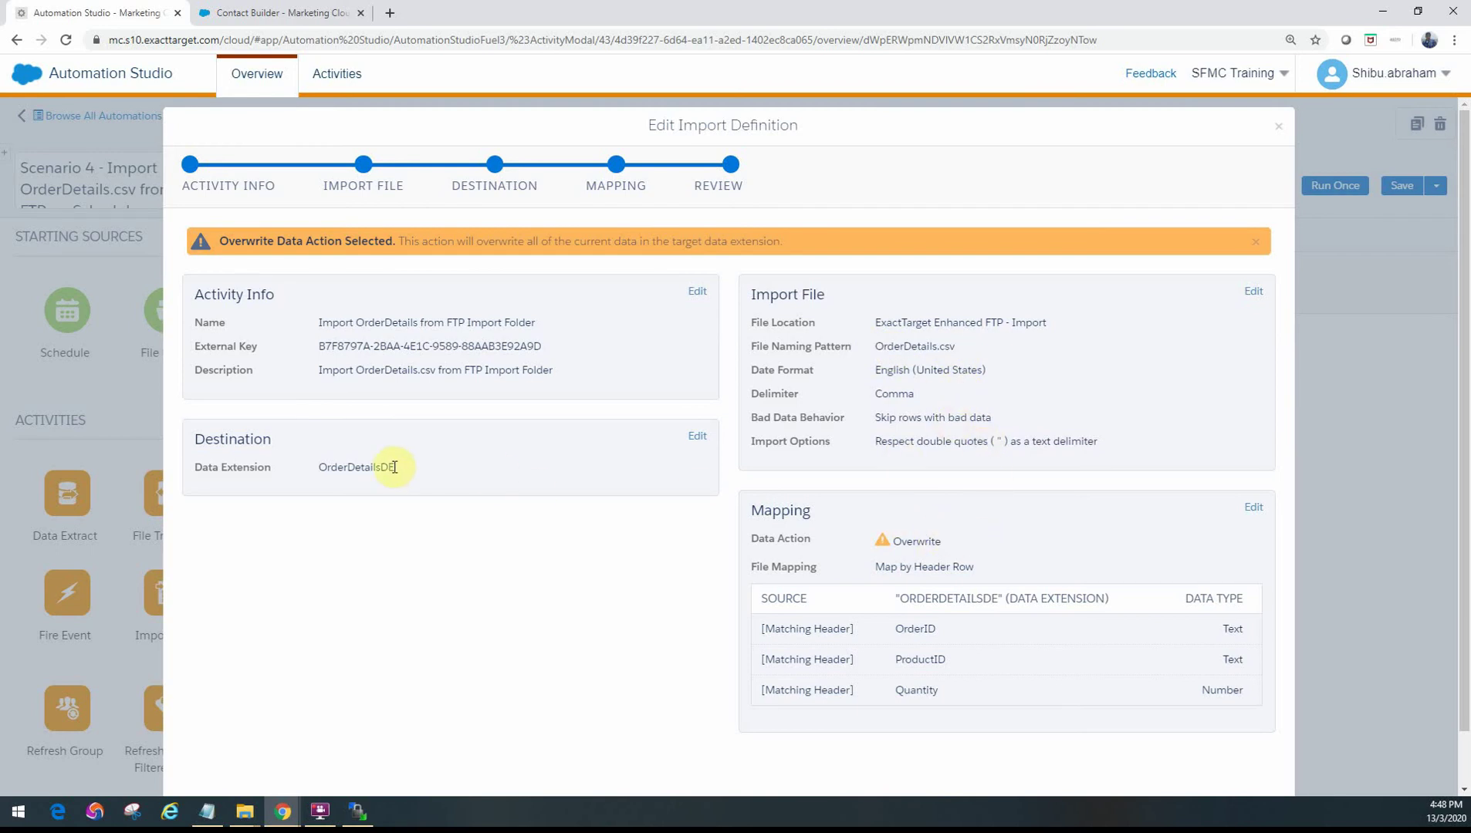
# Step: Check the import definition's destination data extension, data action and file mapping, and close the definition
pyautogui.moveTo(401, 467); pyautogui.dragTo(306, 476)
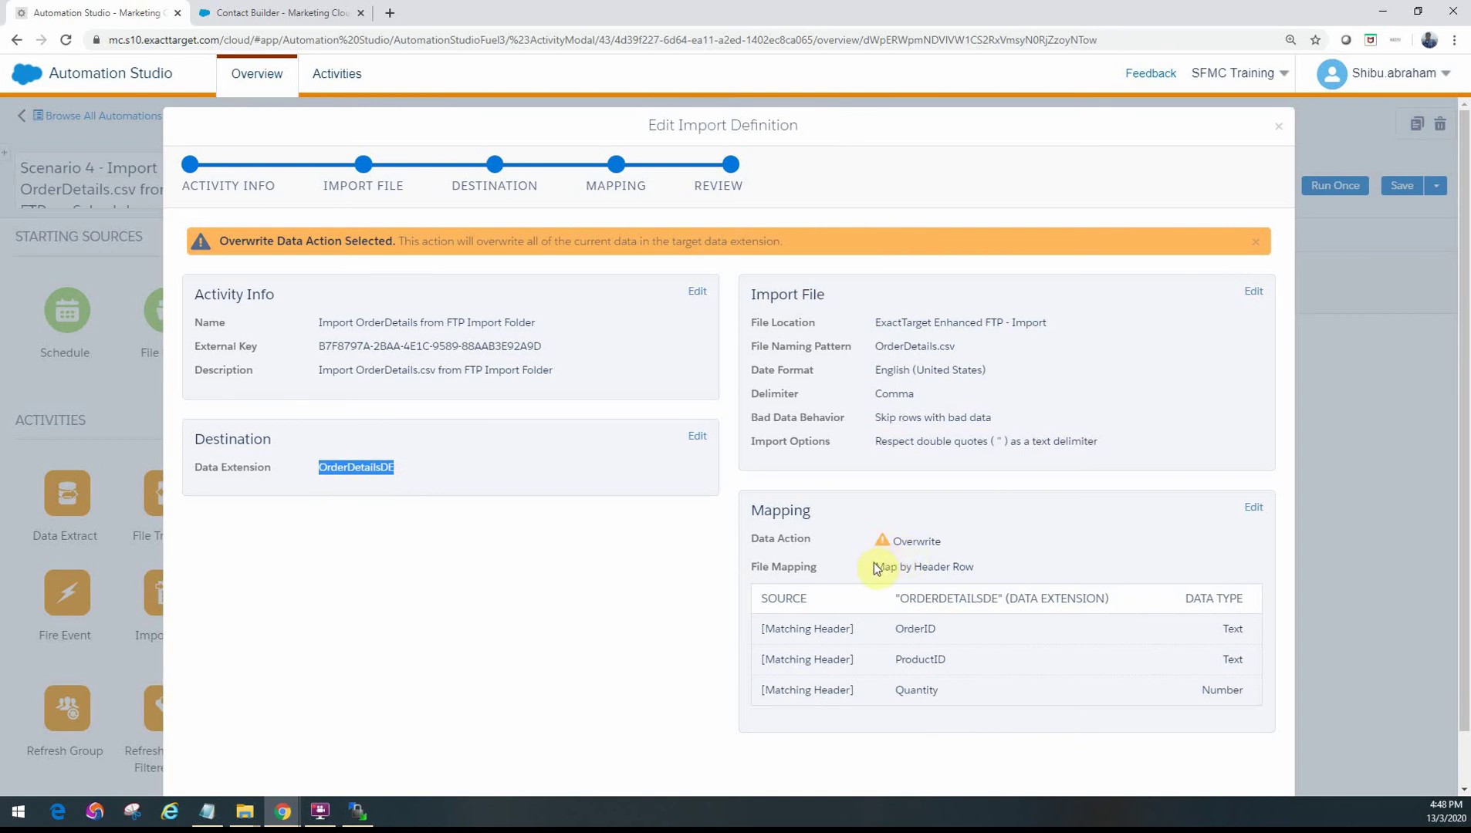
pyautogui.moveTo(939, 541); pyautogui.dragTo(889, 541)
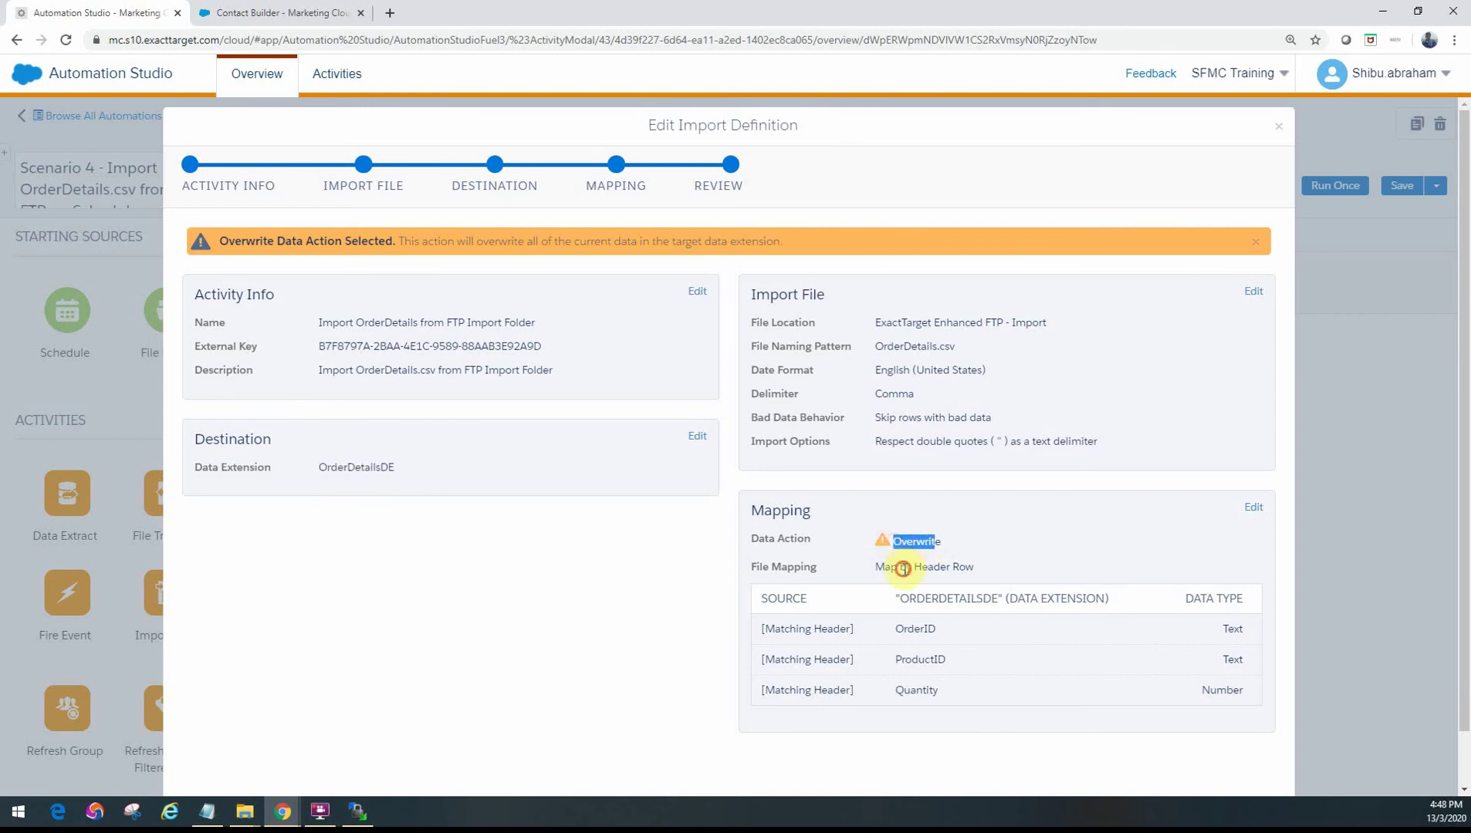
pyautogui.click(898, 571)
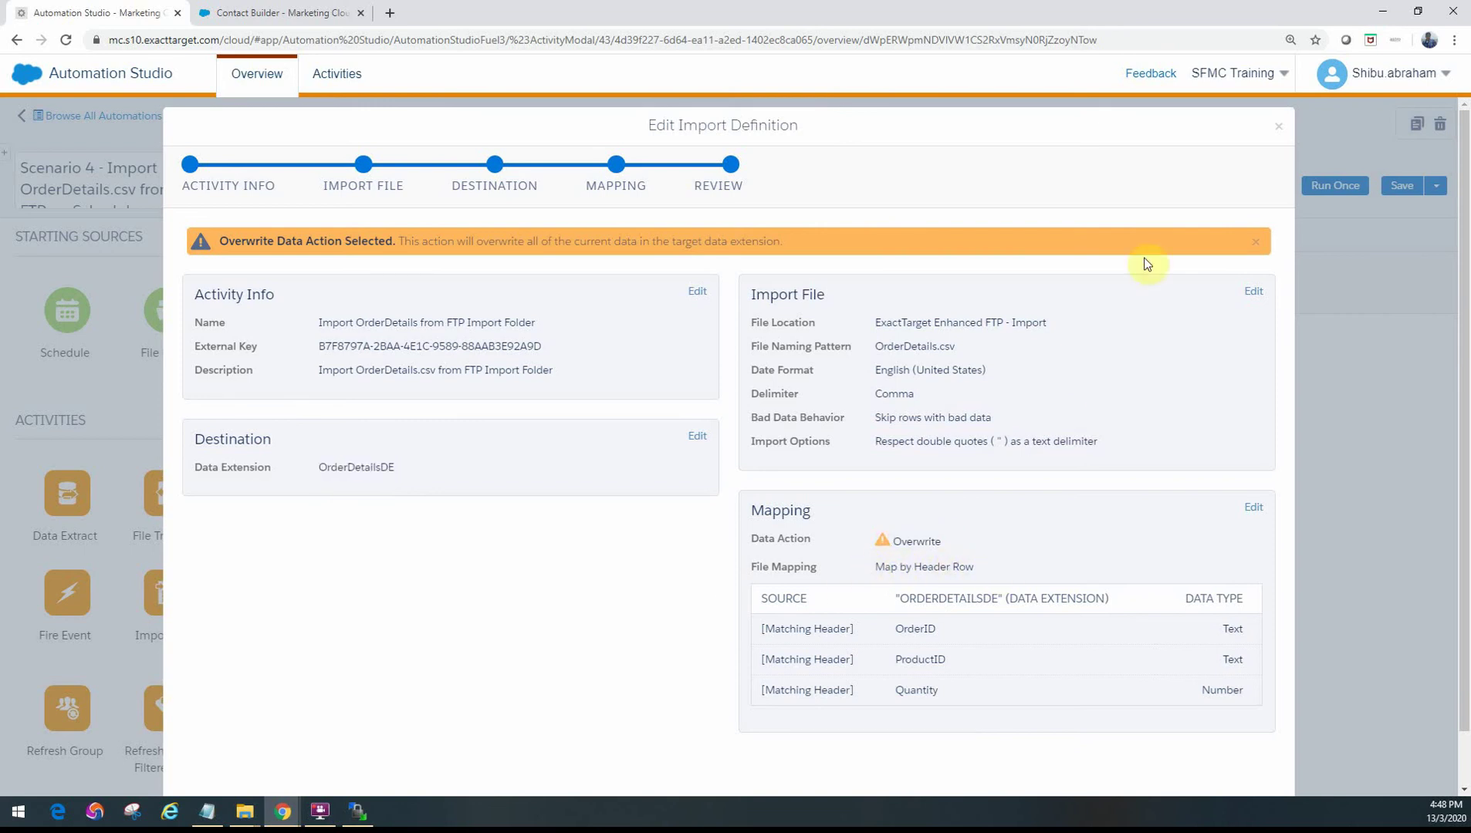
pyautogui.click(1279, 126)
pyautogui.click(1360, 211)
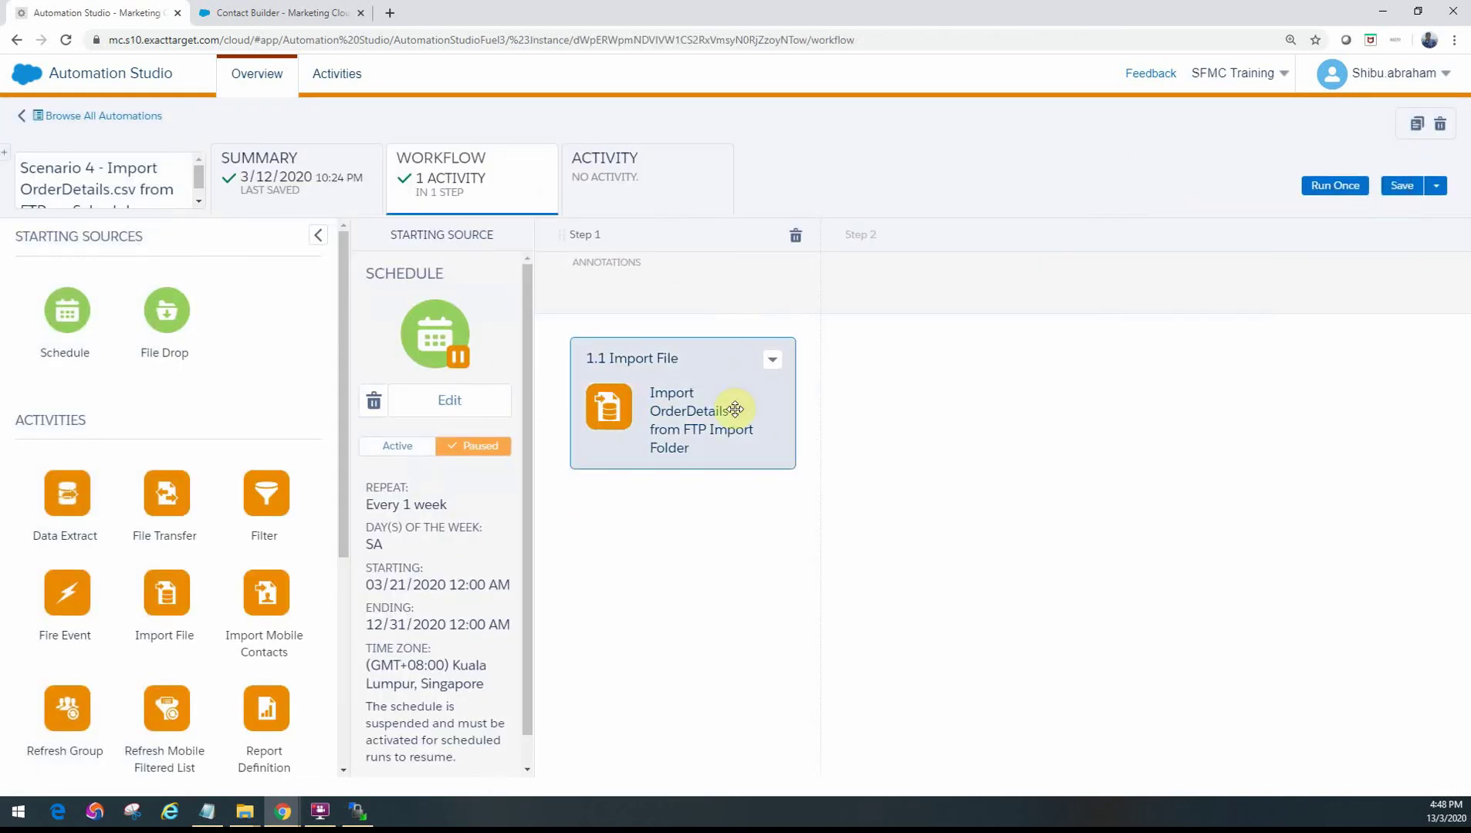
# Step: Switch to WinSCP and check that OrderDetails.csv is in the FTP Import folder, then return to Automation Studio
pyautogui.moveTo(0, 375); pyautogui.dragTo(924, 377)
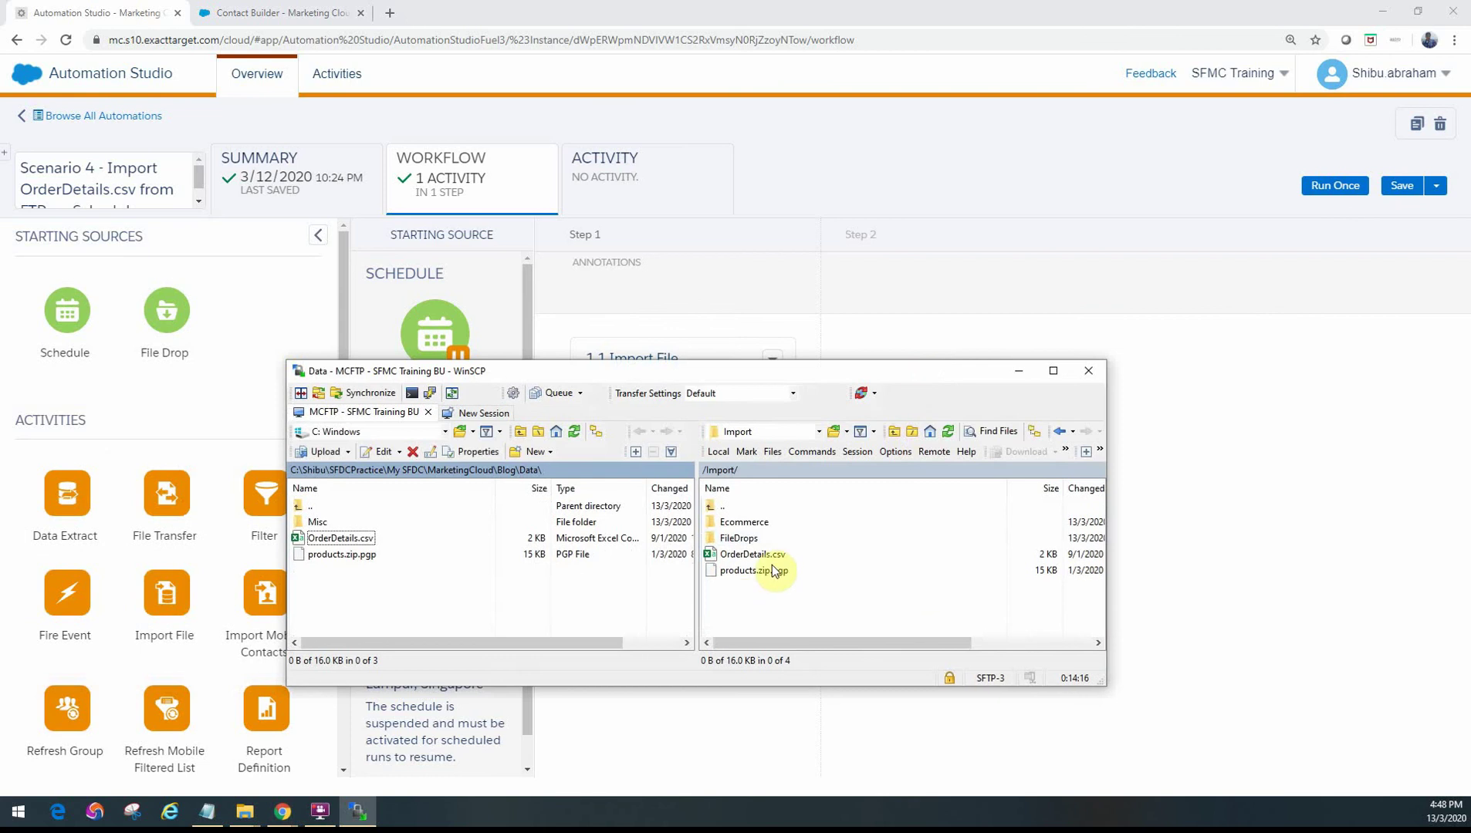
pyautogui.click(752, 556)
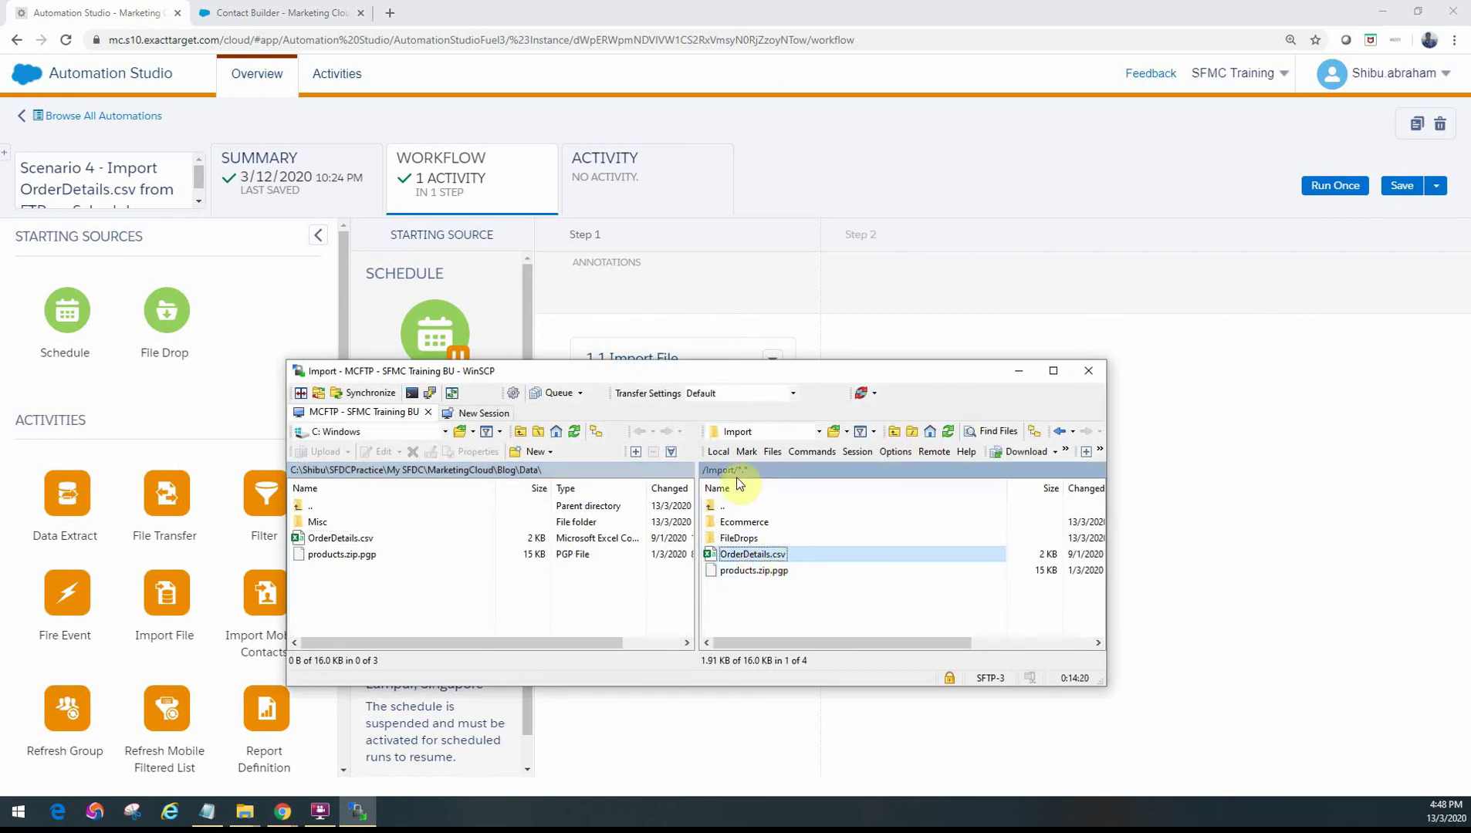
pyautogui.click(753, 573)
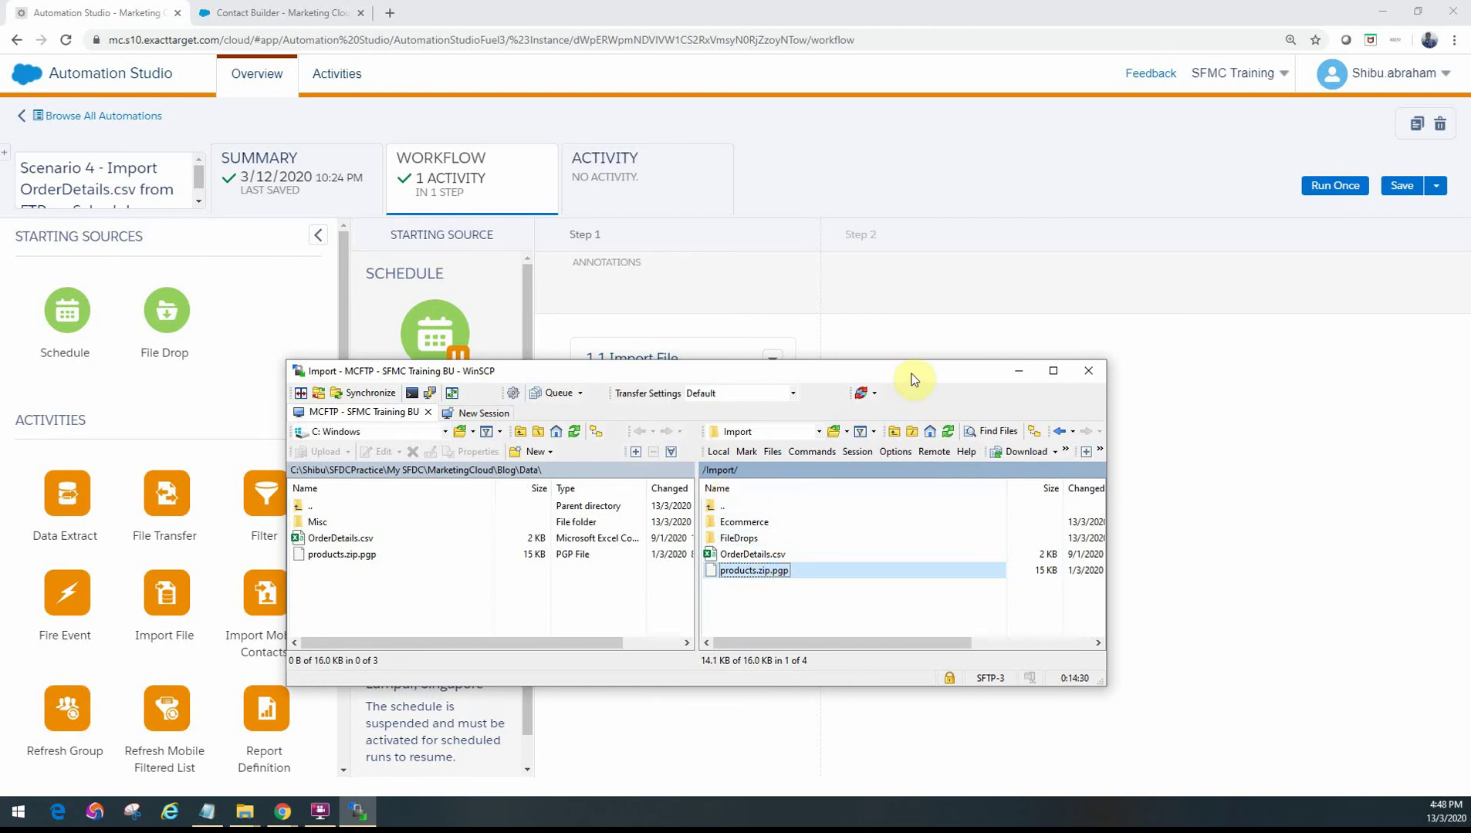
pyautogui.moveTo(896, 375); pyautogui.dragTo(385, 372)
pyautogui.click(509, 368)
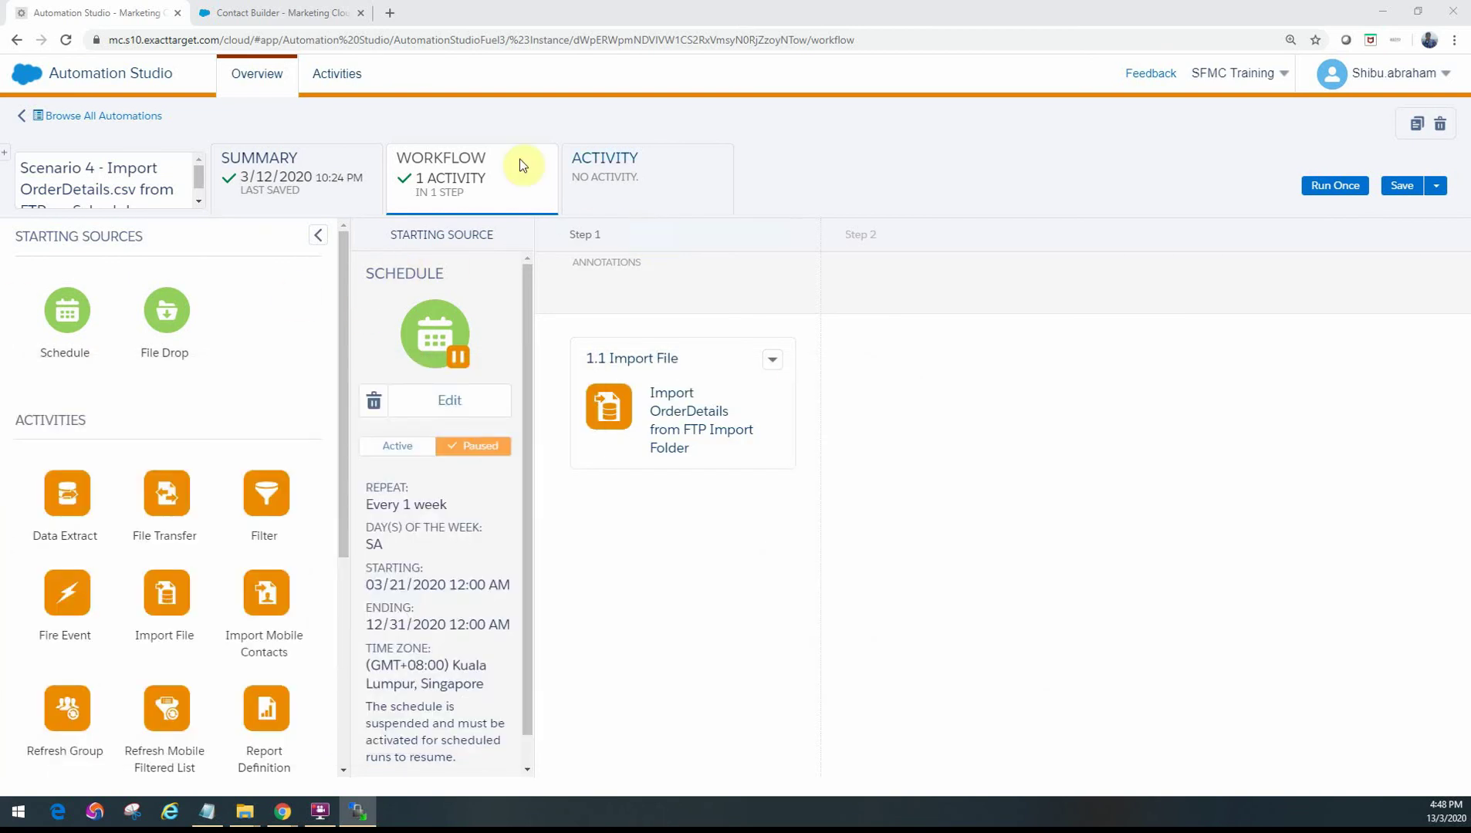
# Step: Check the OrderDetailsDE record count in Contact Builder, then view the automation's run log and notification settings in Automation Studio
pyautogui.click(305, 12)
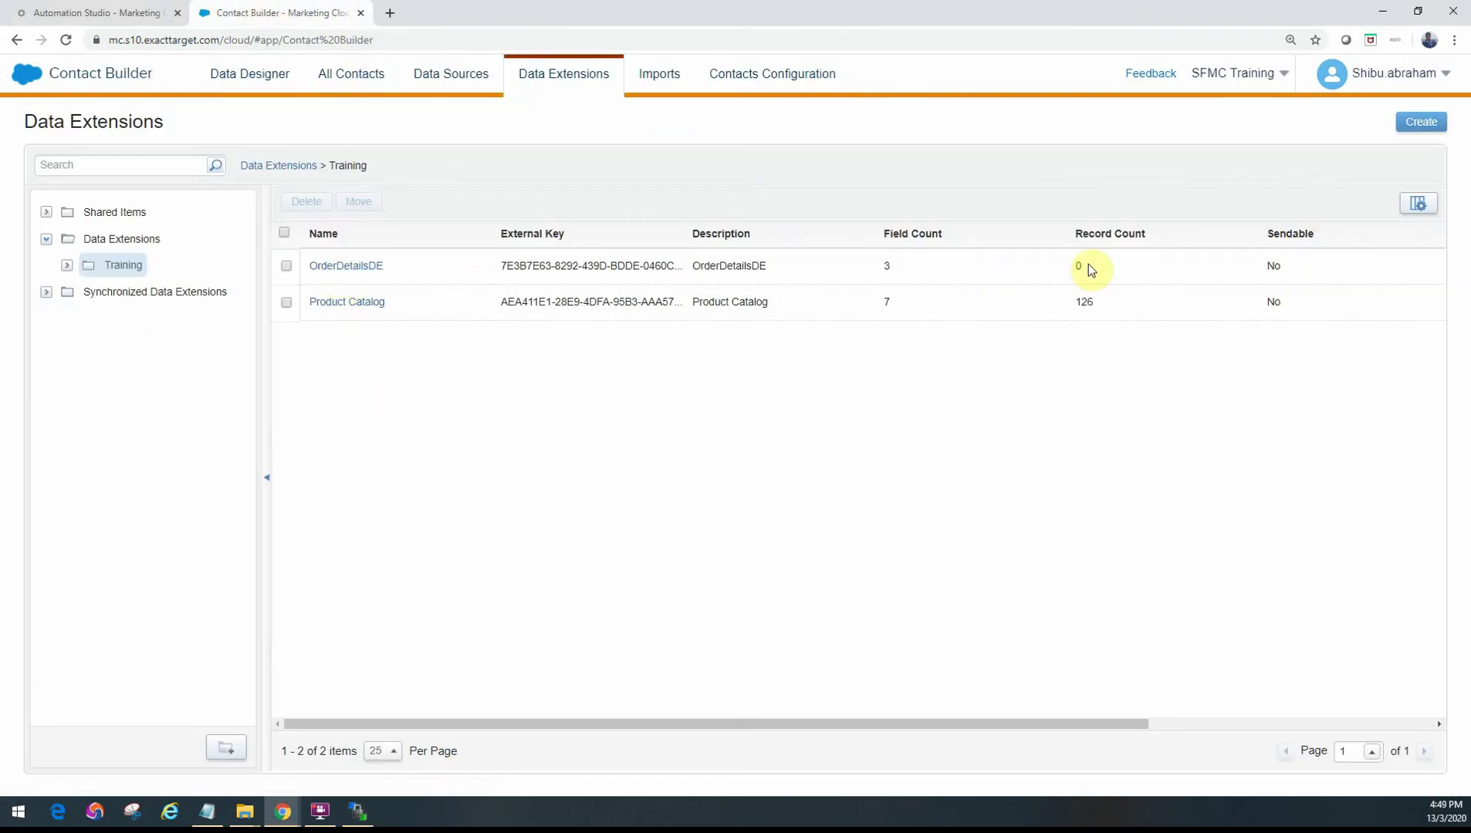
pyautogui.click(101, 12)
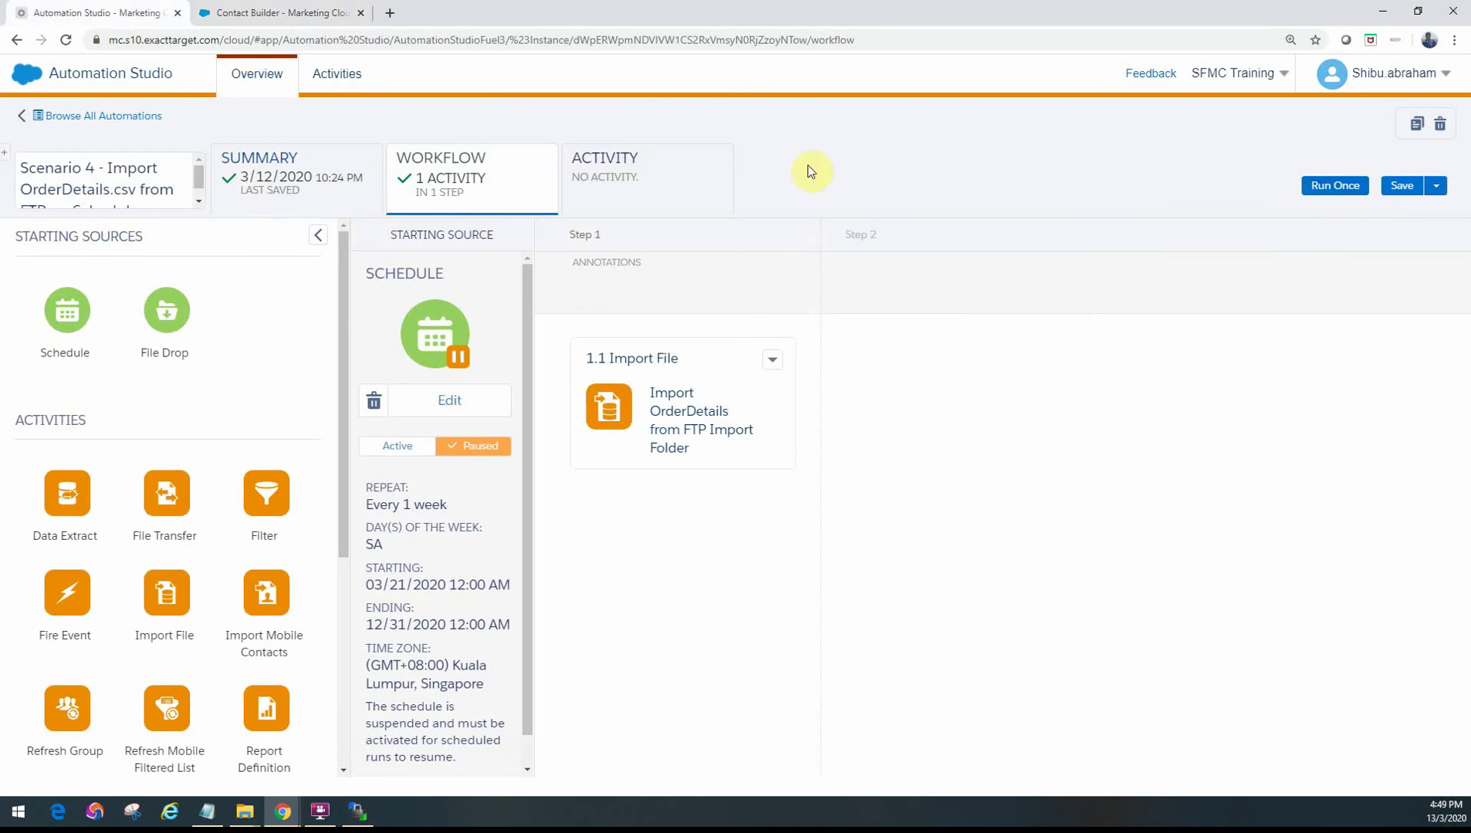
pyautogui.click(660, 159)
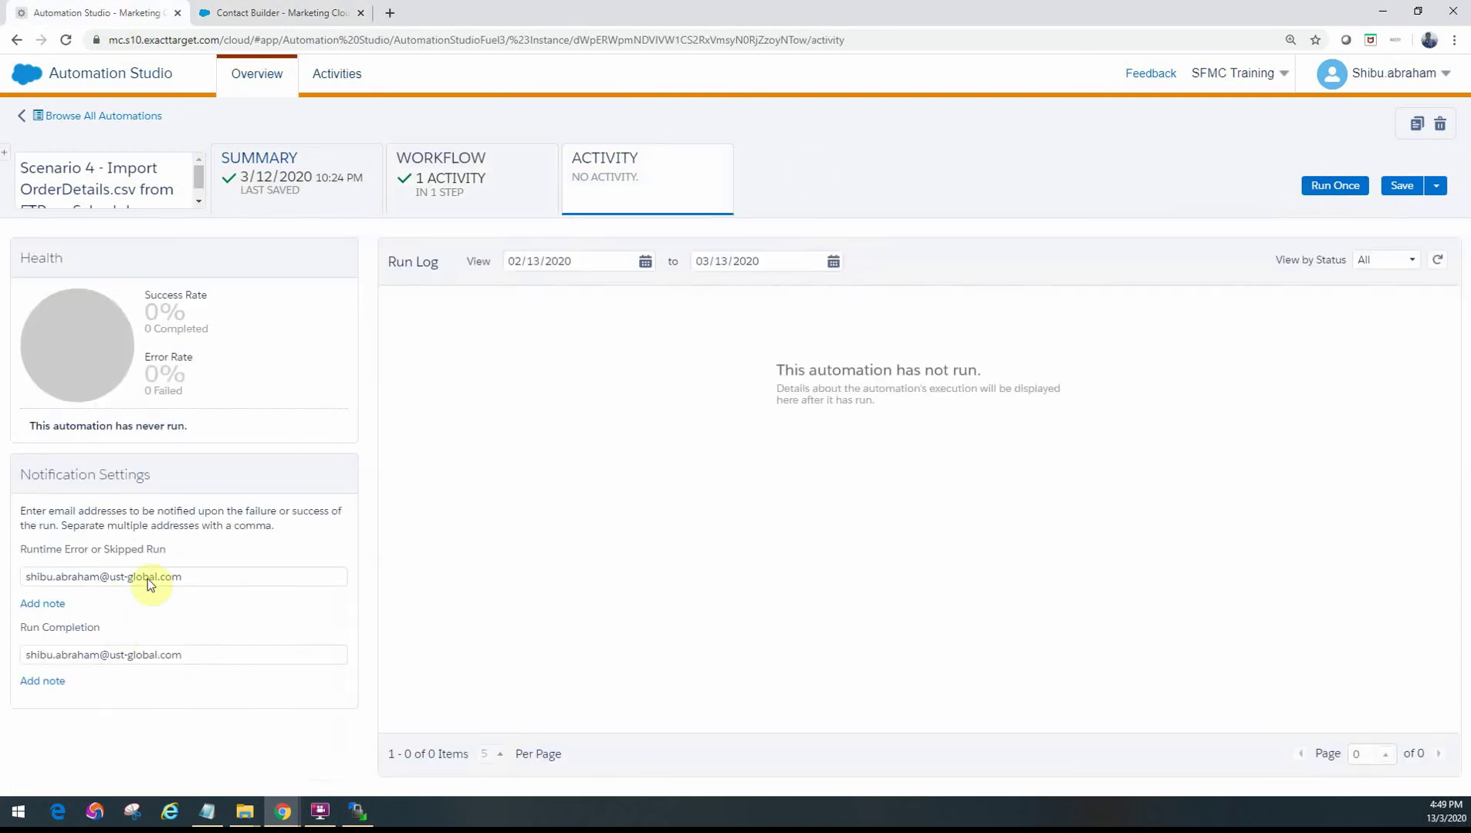
# Step: Run the automation once with all activities selected
pyautogui.click(1335, 187)
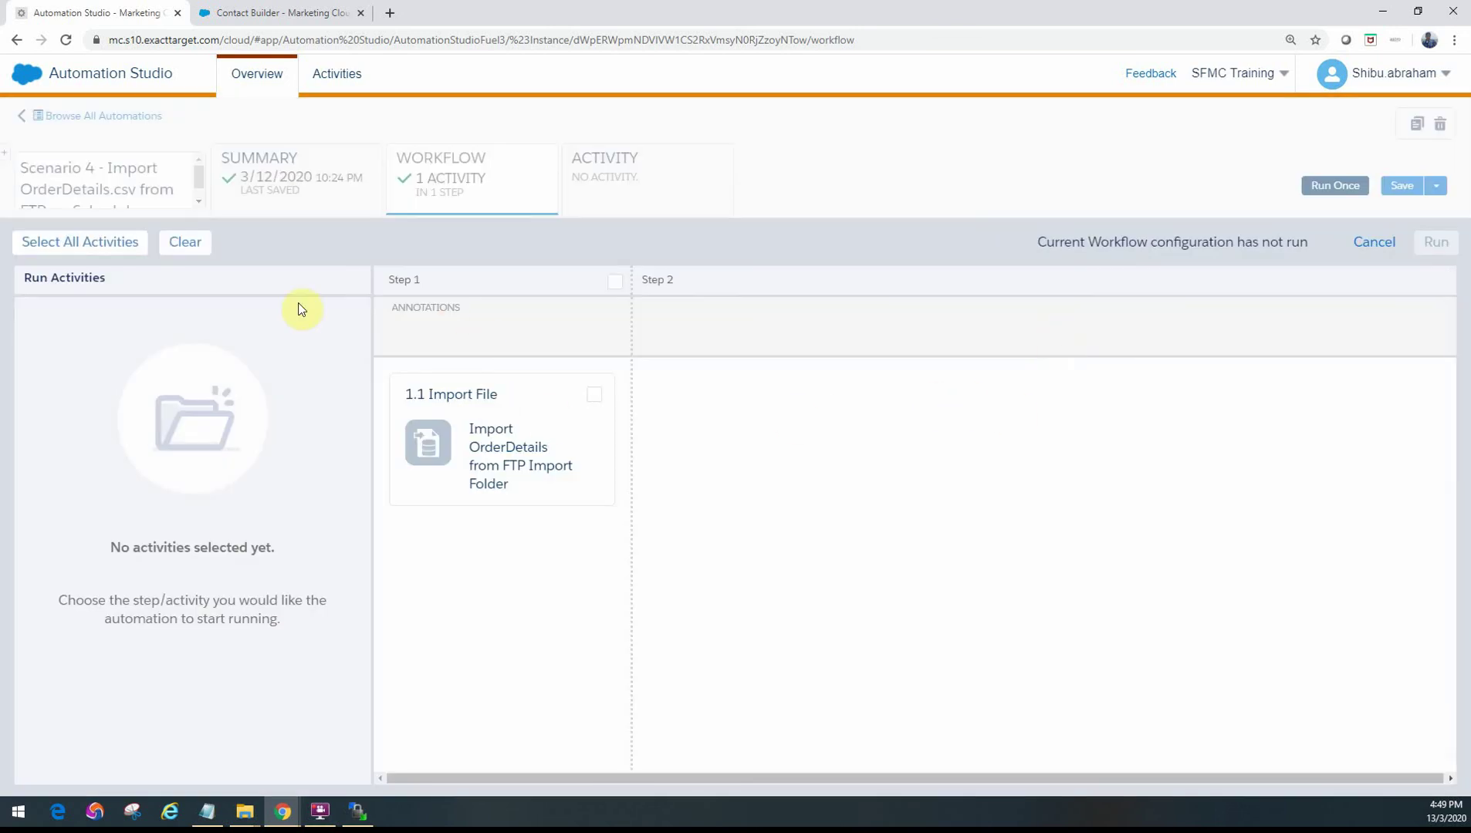
pyautogui.click(68, 241)
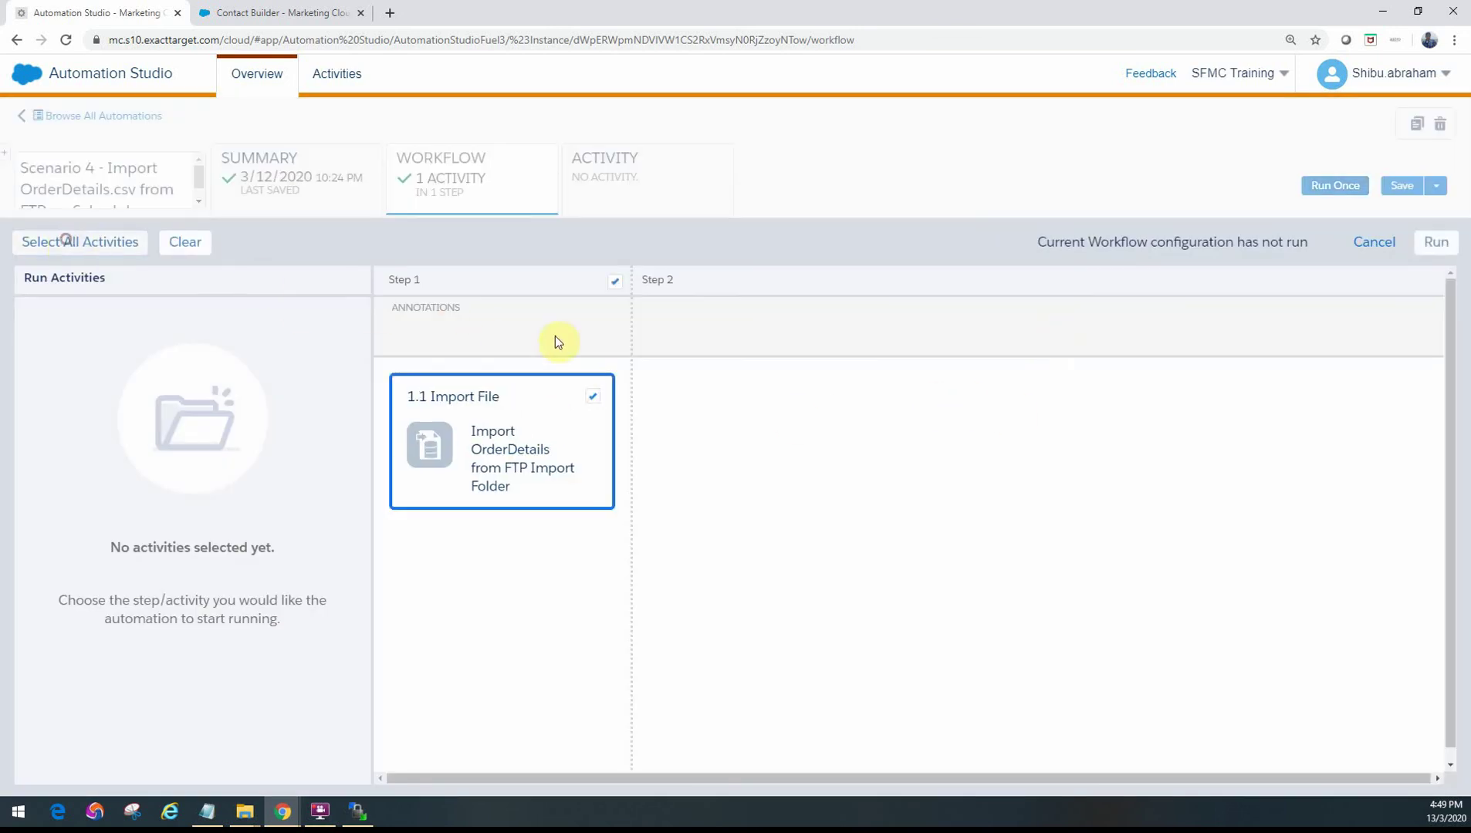
pyautogui.click(1437, 249)
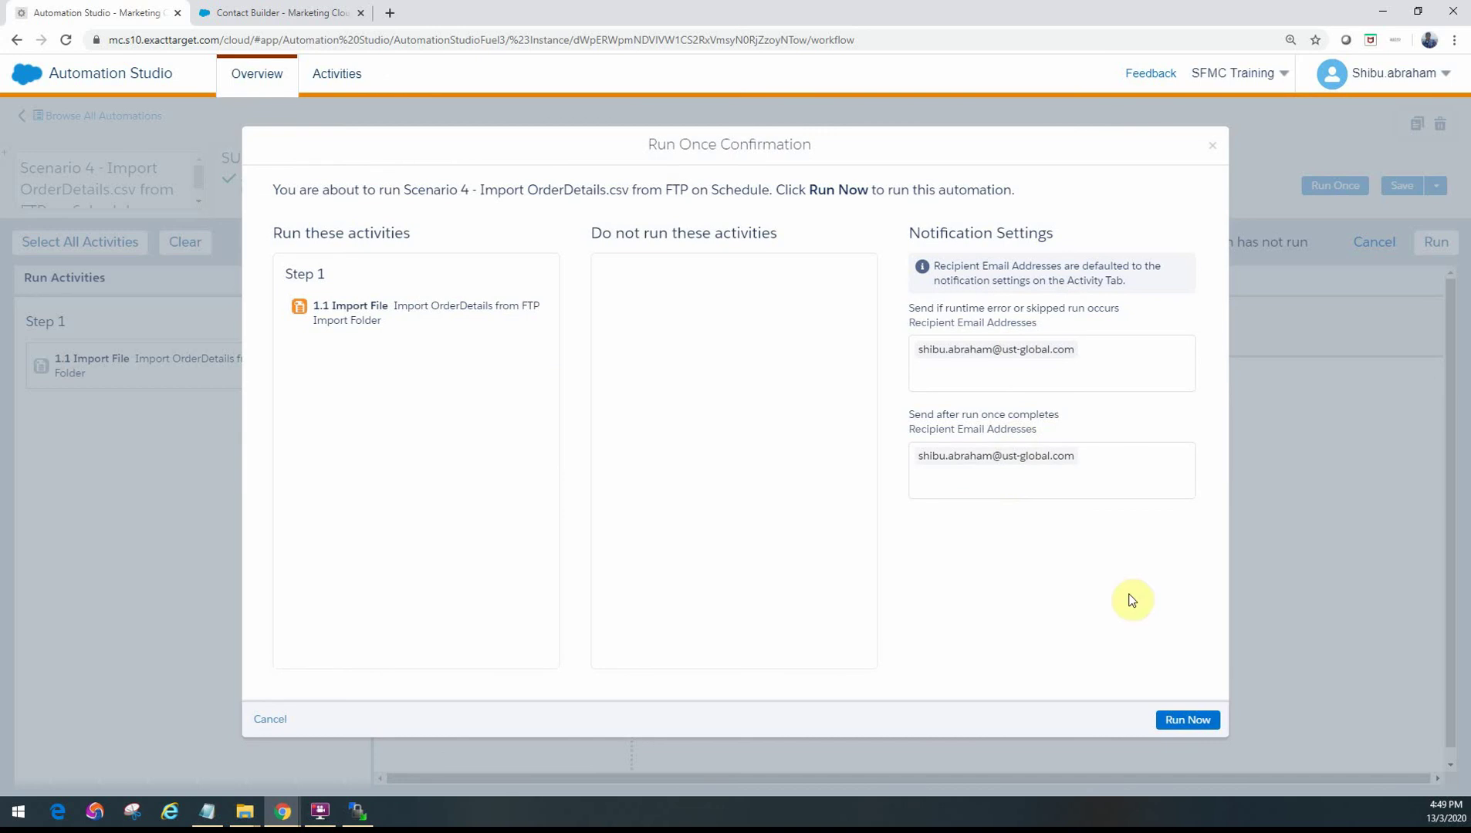
pyautogui.click(1188, 720)
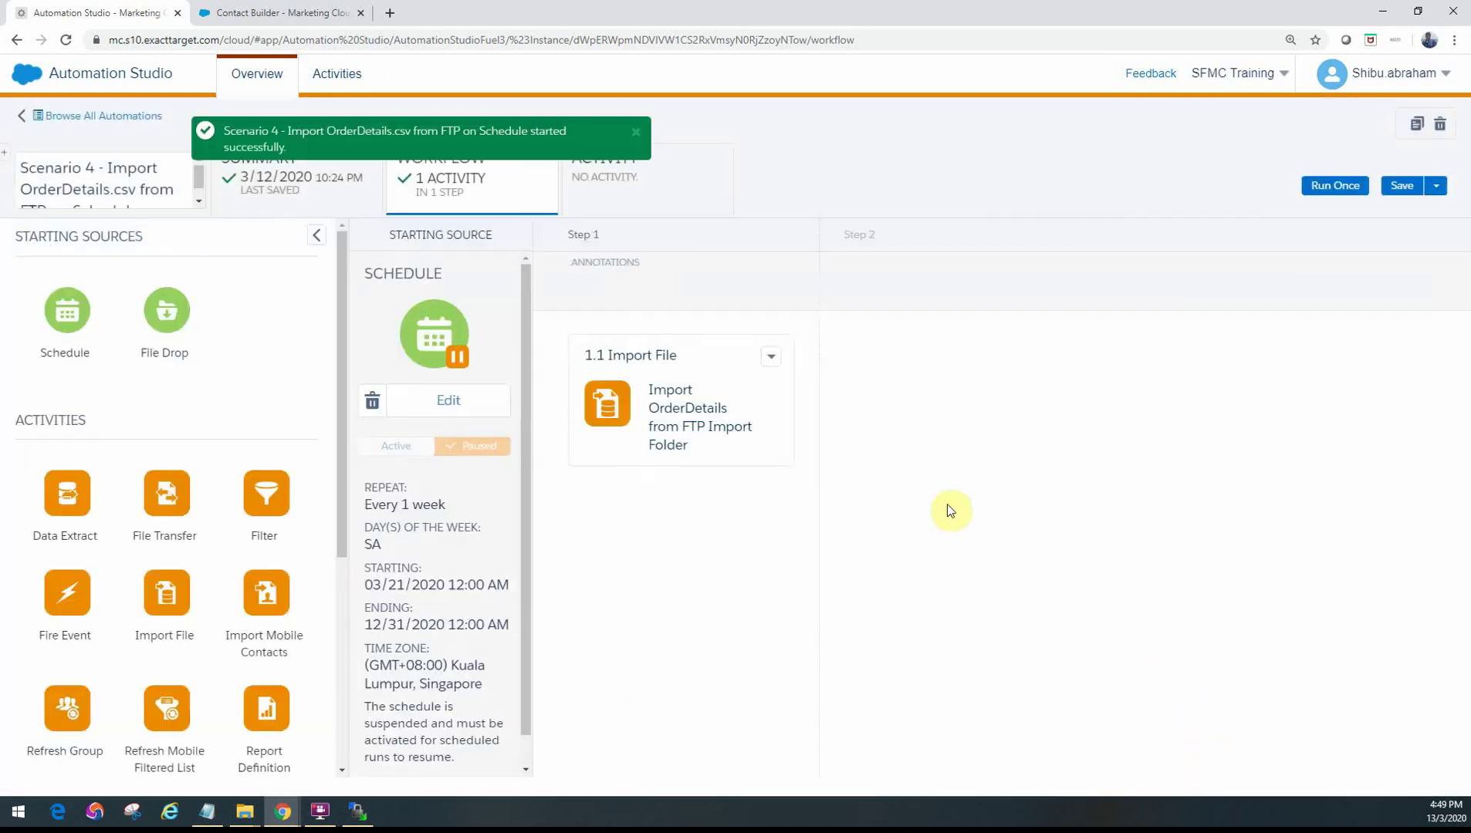
# Step: Check the automation's run log and view the details of the Run Once entry's import step
pyautogui.click(610, 189)
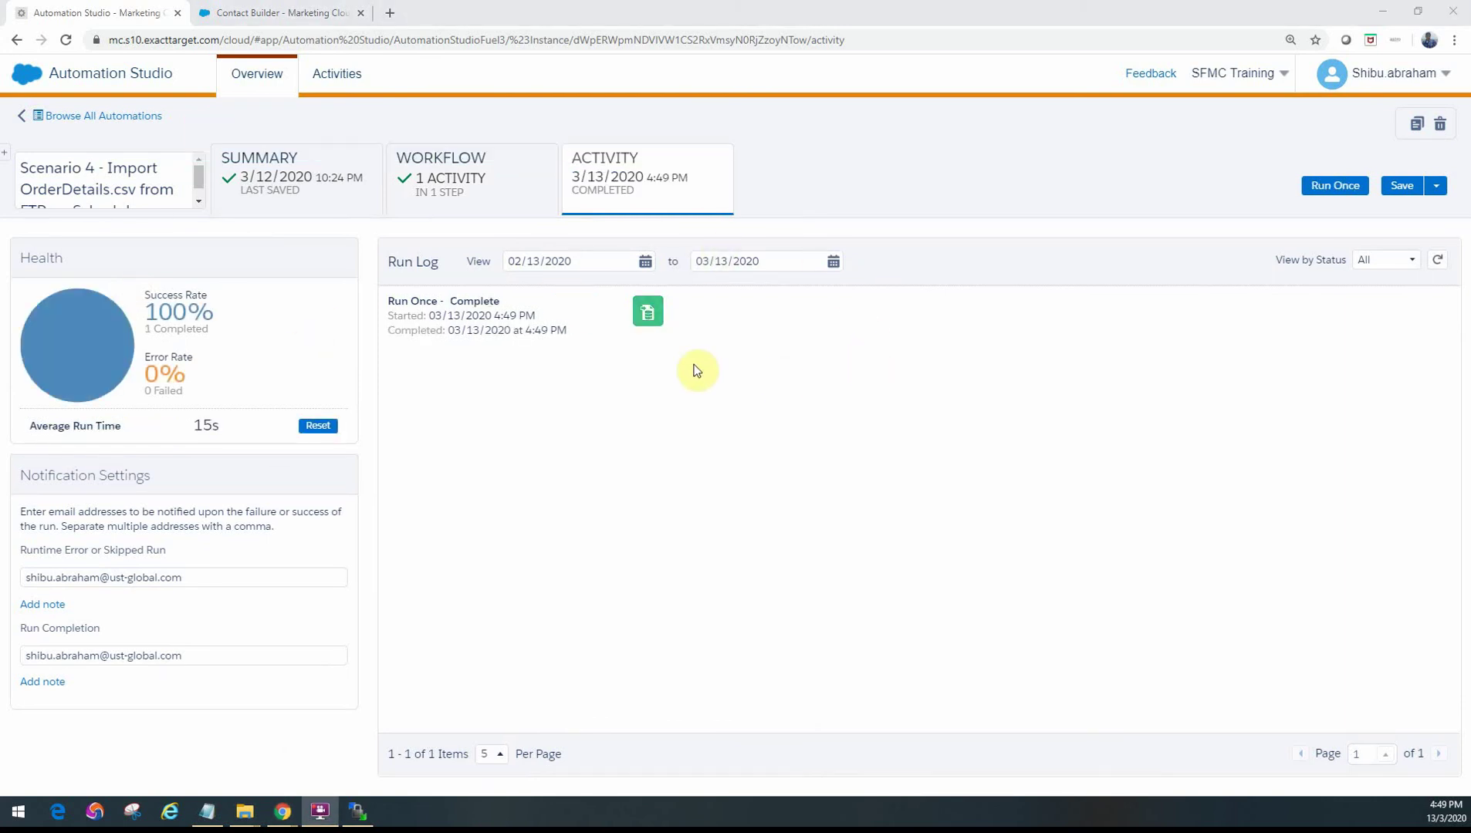
pyautogui.click(646, 315)
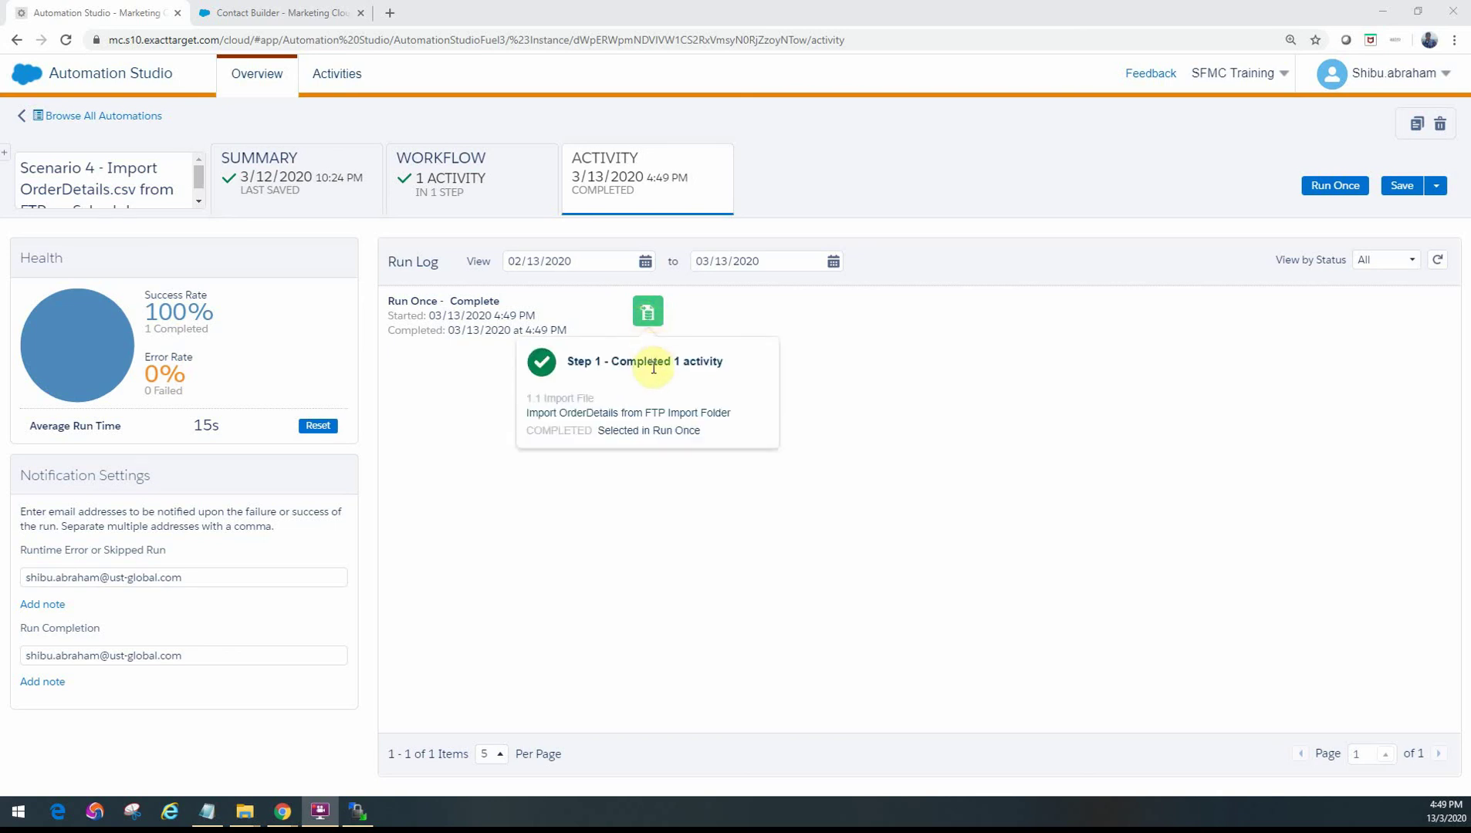
# Step: Switch to Contact Builder and reload the Training folder to check the OrderDetailsDE record count
pyautogui.click(278, 13)
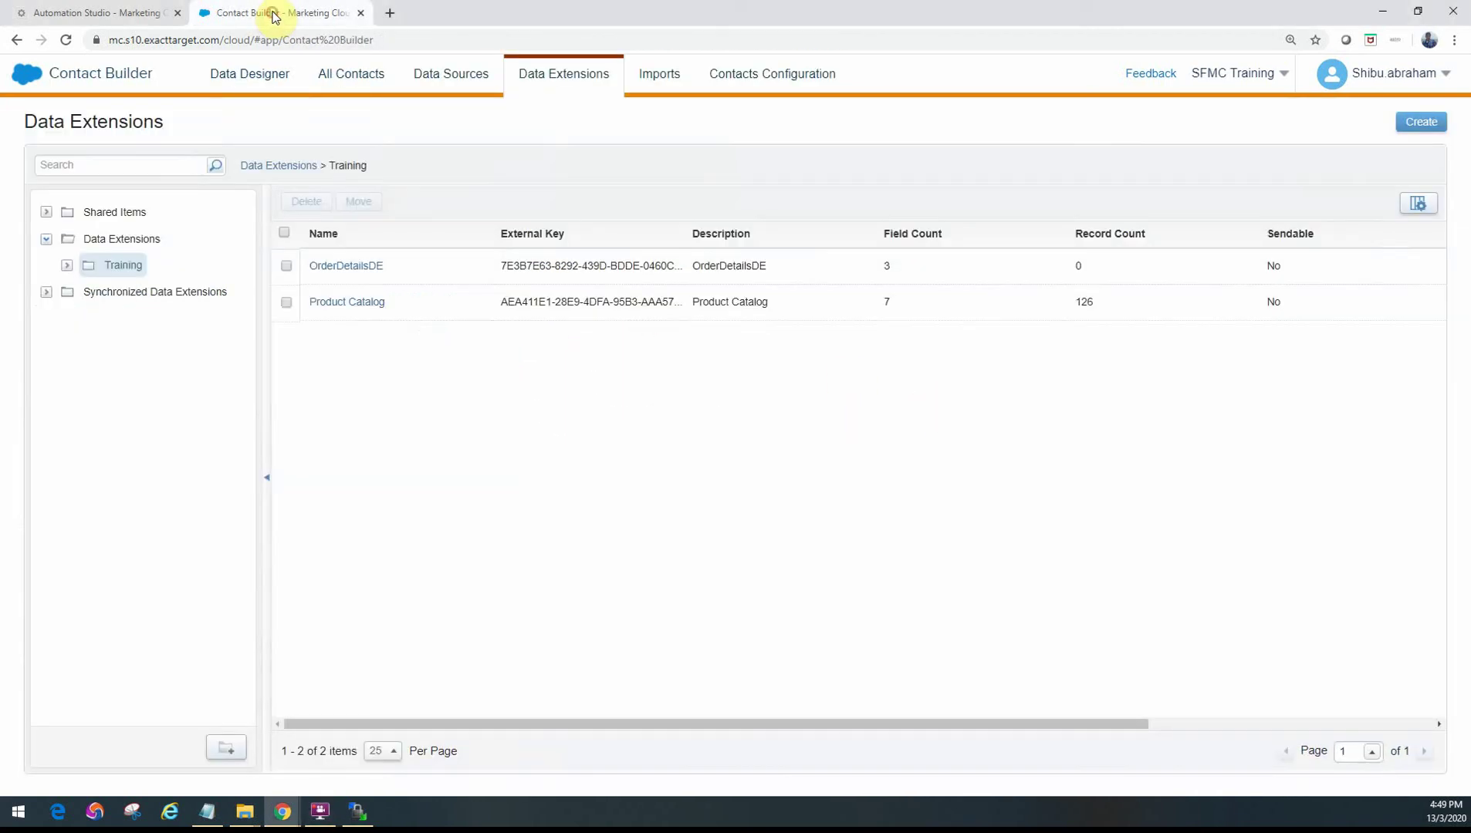
pyautogui.click(127, 239)
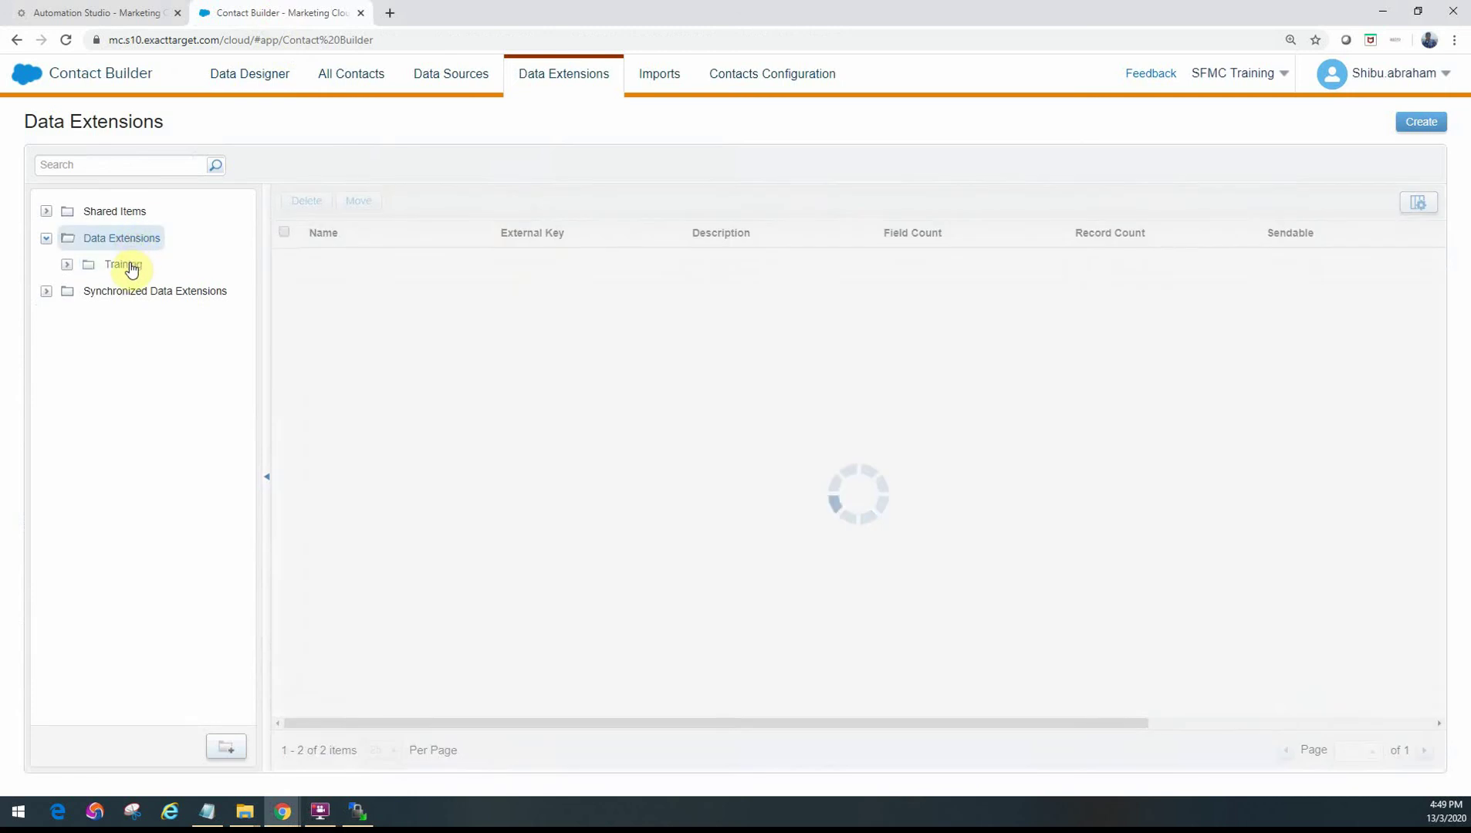
pyautogui.click(130, 265)
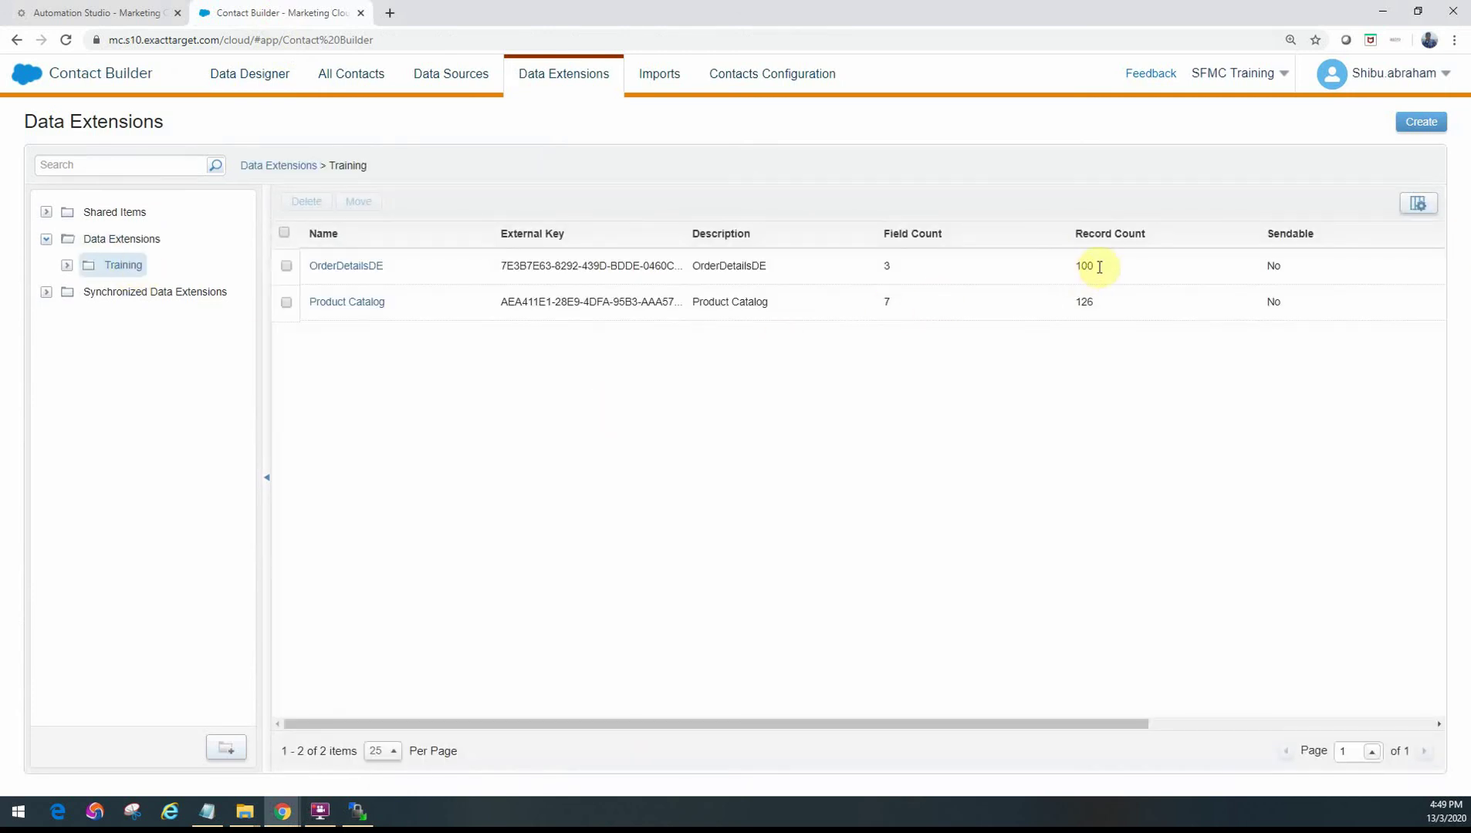
pyautogui.moveTo(1100, 267); pyautogui.dragTo(1067, 274)
pyautogui.click(1040, 384)
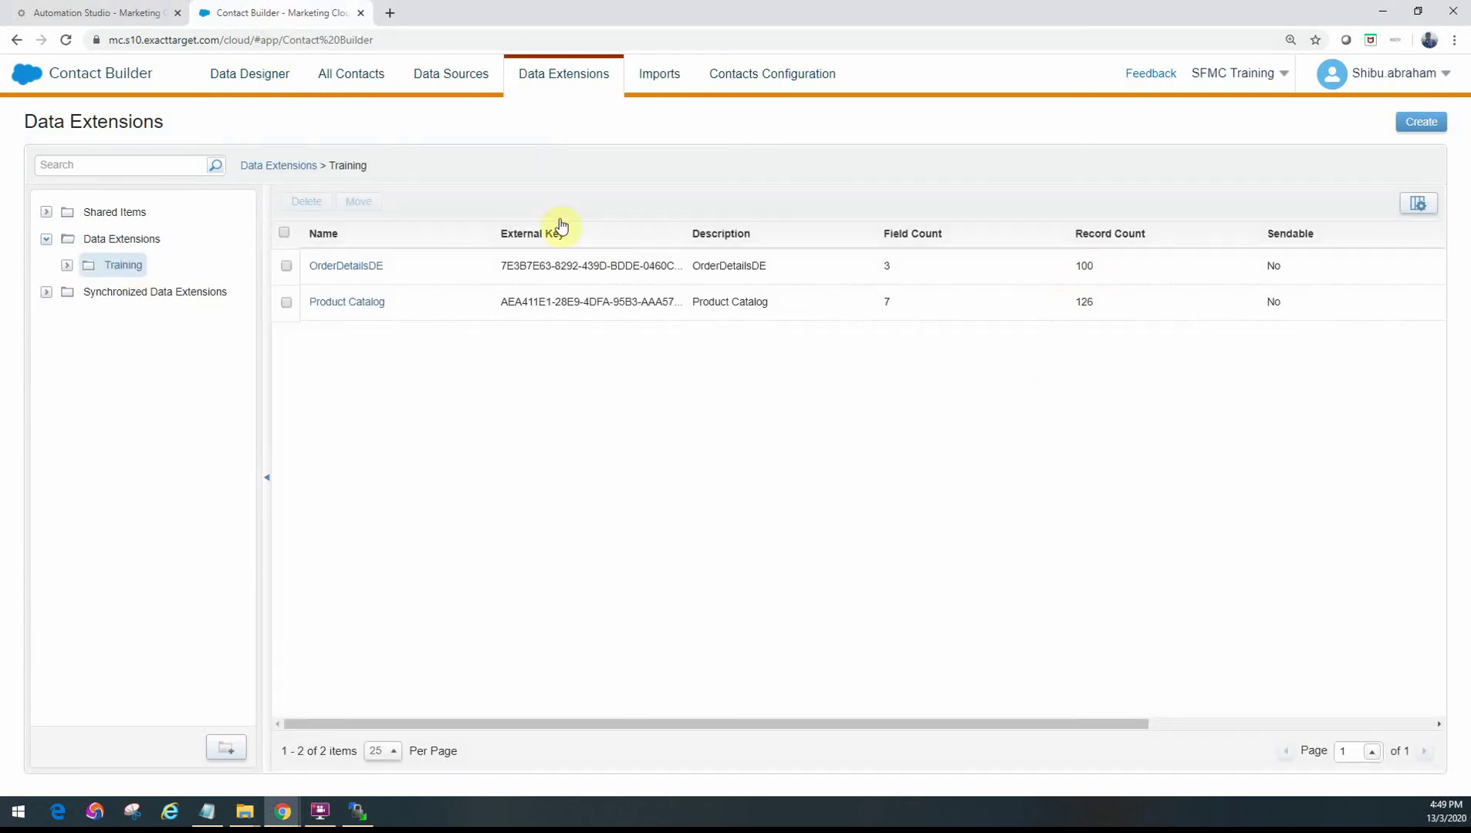
# Step: Return to Automation Studio and show the automation's workflow
pyautogui.click(93, 8)
pyautogui.click(421, 186)
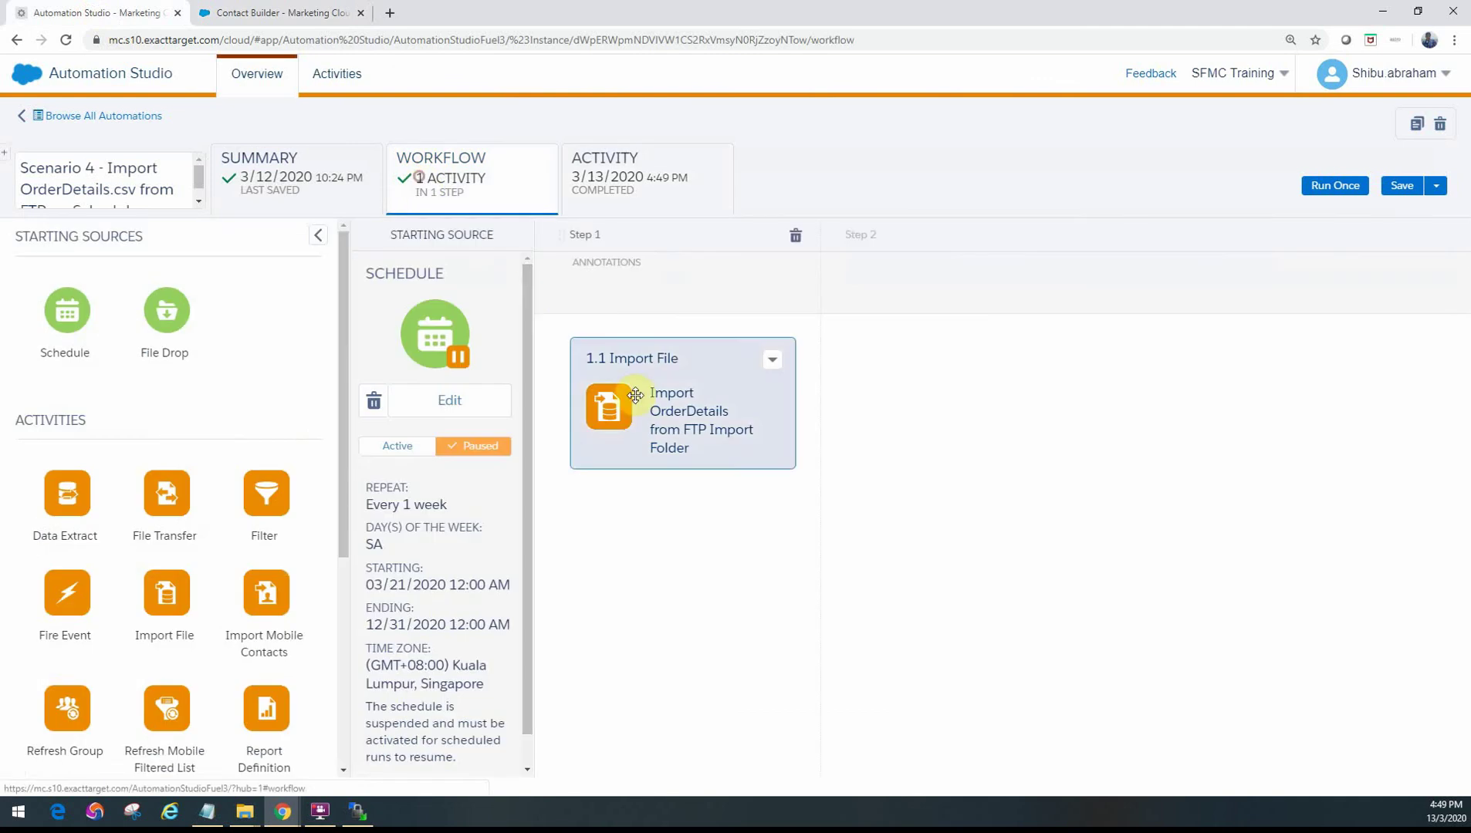